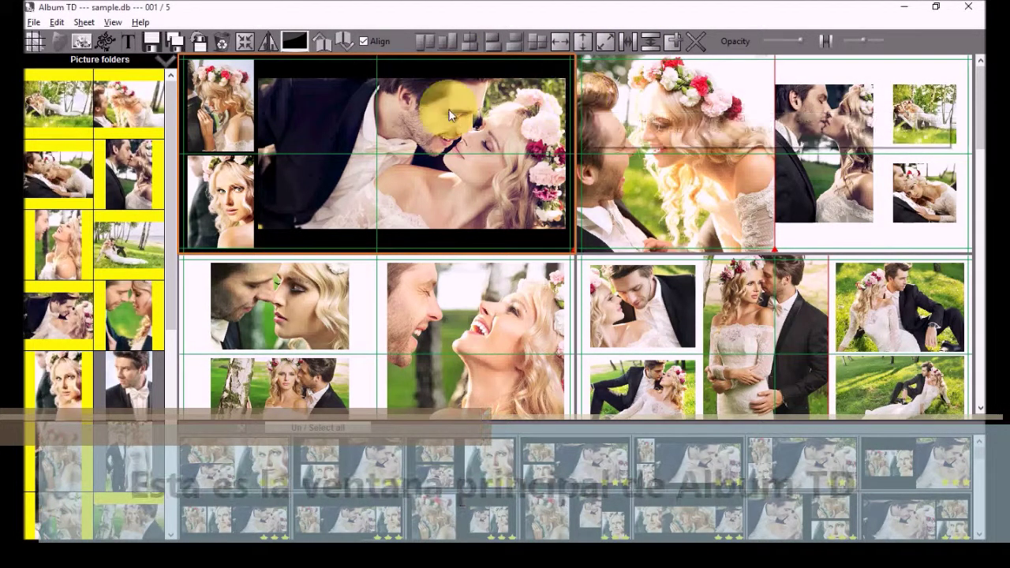
Open a large preview of the picture thumbnails from their context menu
left_click(34, 22)
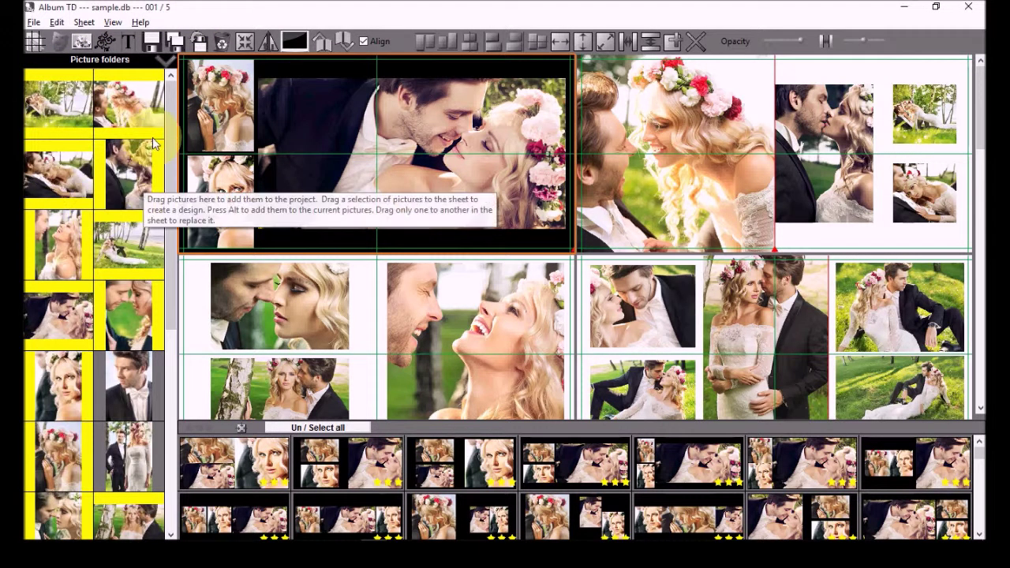
mouse_move(176, 179)
left_mouse_down()
mouse_move(169, 282)
mouse_move(162, 119)
left_mouse_up()
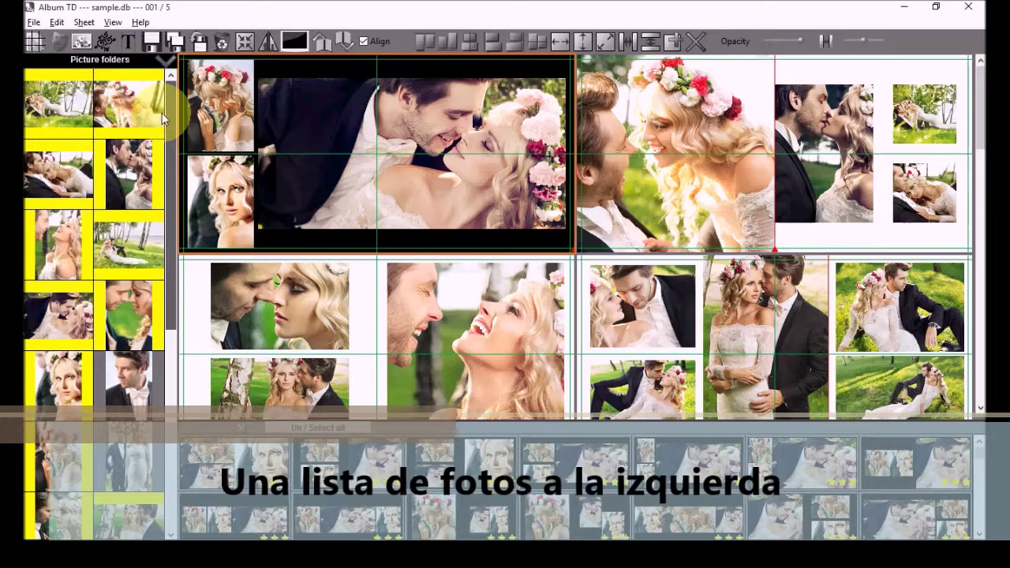
right_click(122, 116)
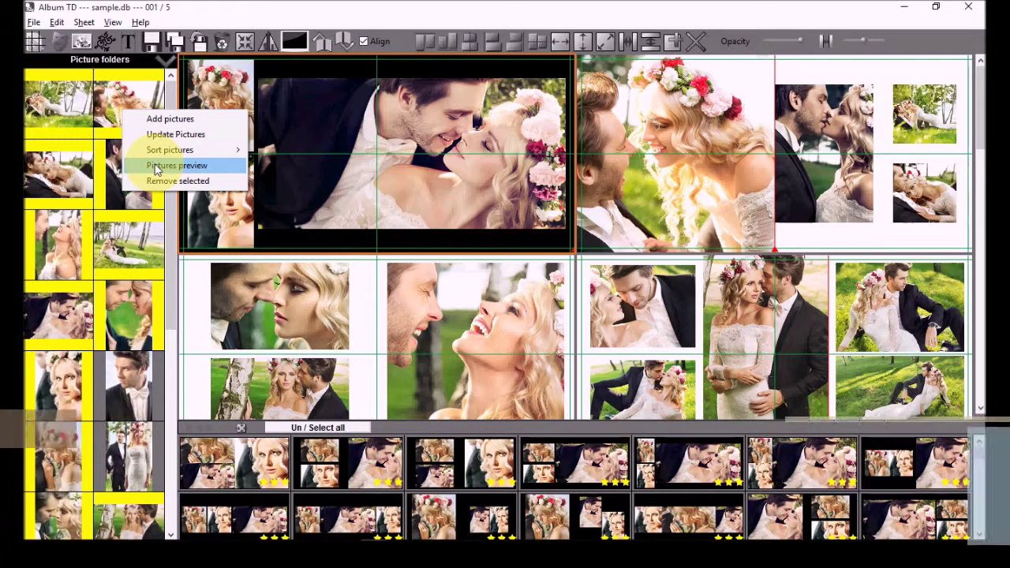
left_click(156, 168)
Preview the couple photos in turn, ending with the flower-crown bride, then close the preview
left_click_drag(162, 27, 389, 63)
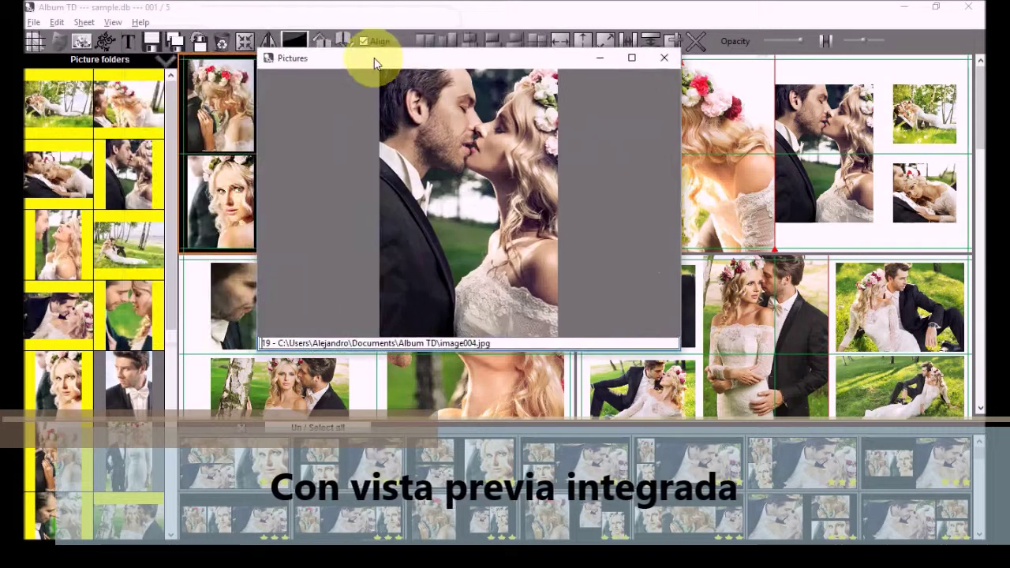
left_click(154, 101)
left_click(128, 172)
left_click(132, 233)
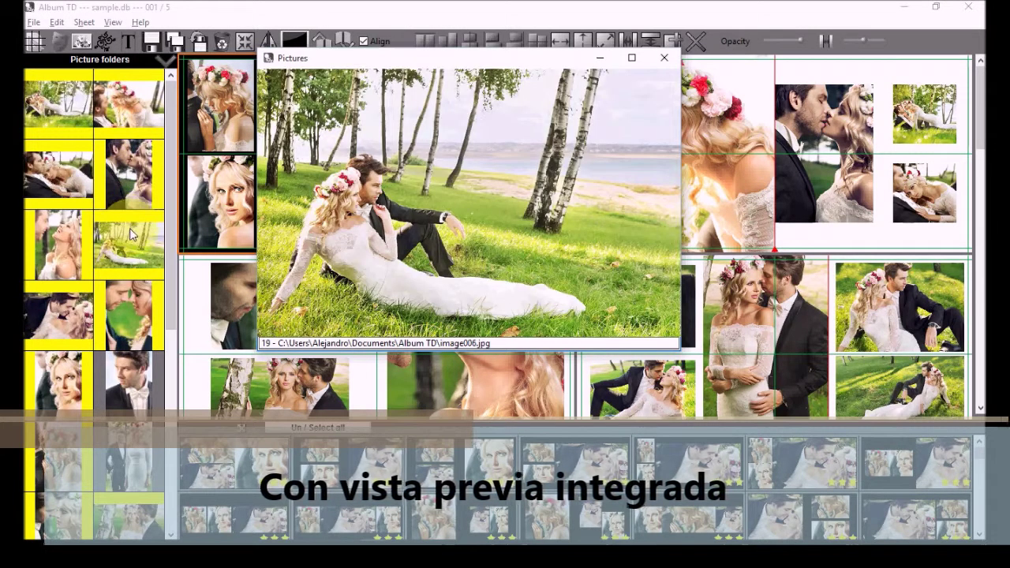
left_click(49, 237)
left_click(55, 170)
left_click(49, 111)
left_click(213, 79)
left_click(670, 57)
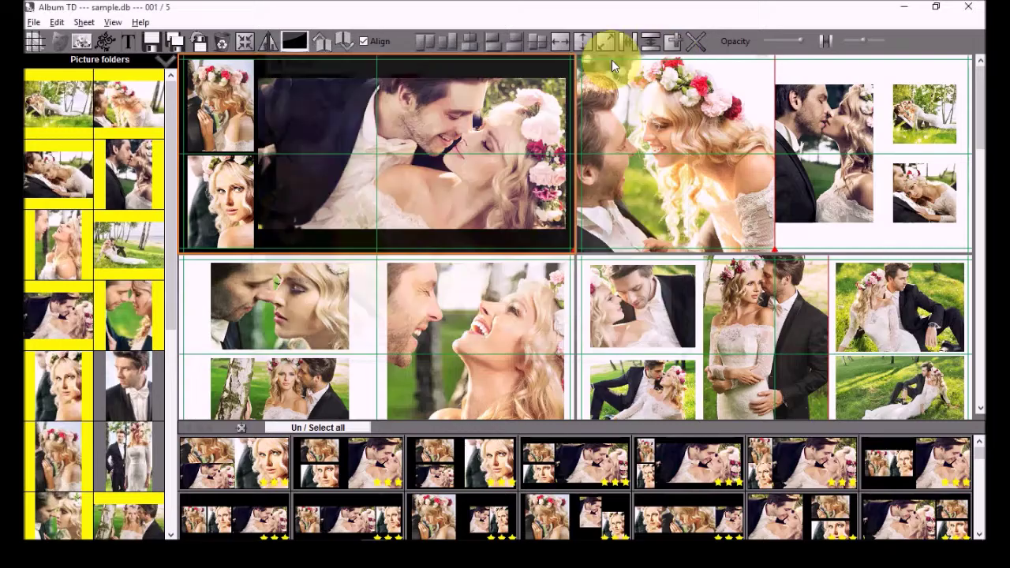
Show the picture folder list, then untick and retick the Album TD folder
left_click(173, 62)
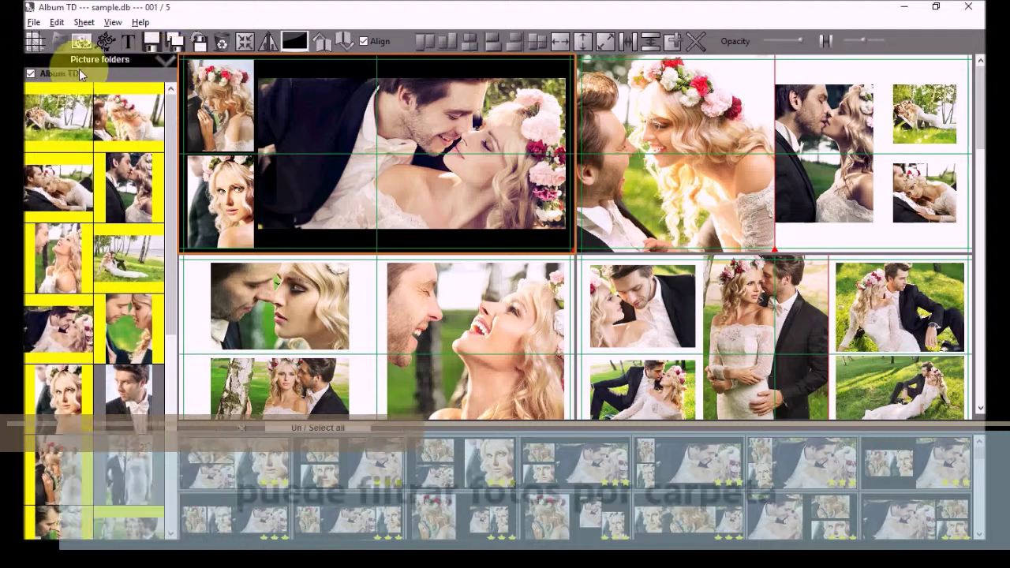
left_click(30, 75)
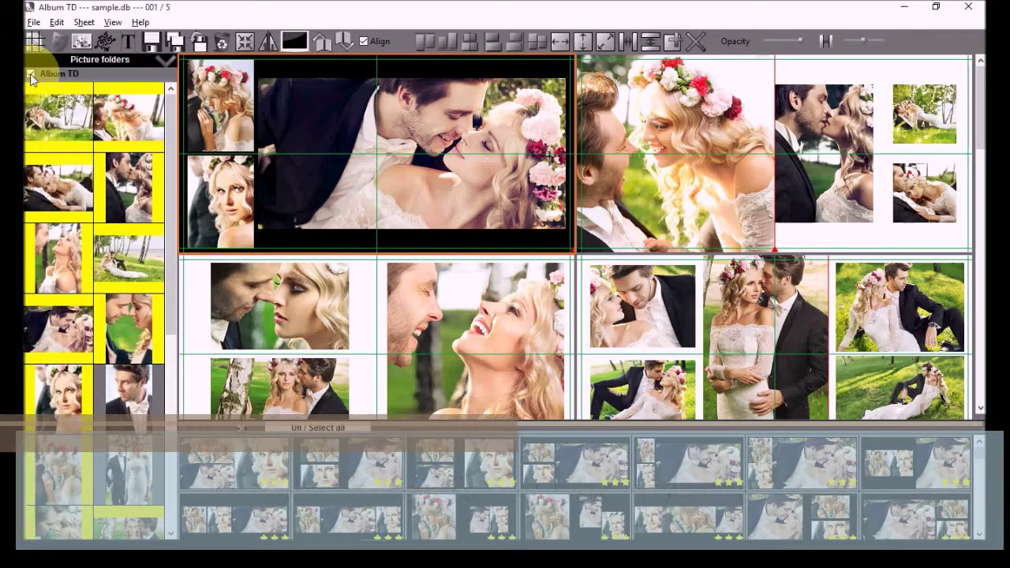
left_click(31, 74)
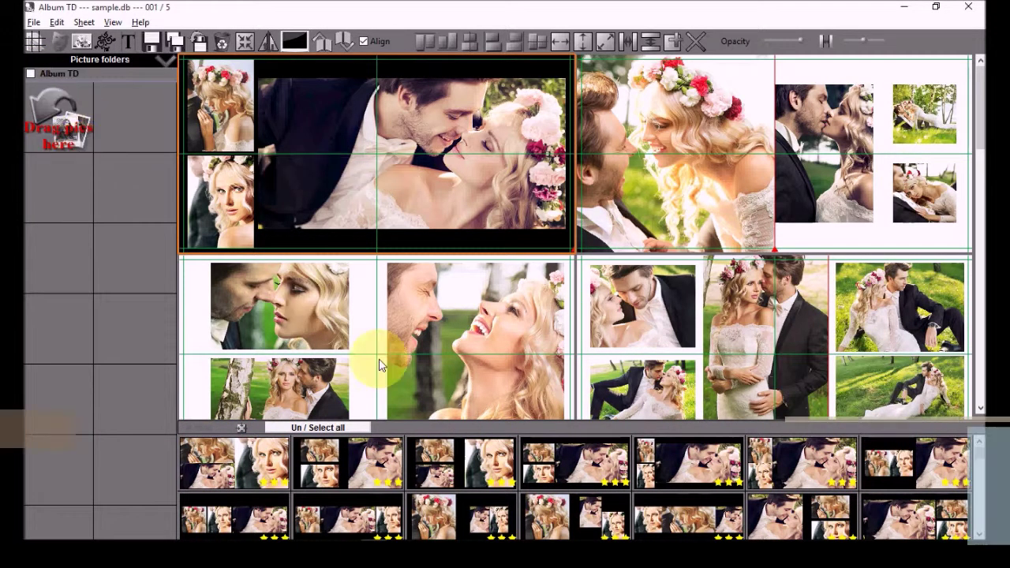
left_click(31, 75)
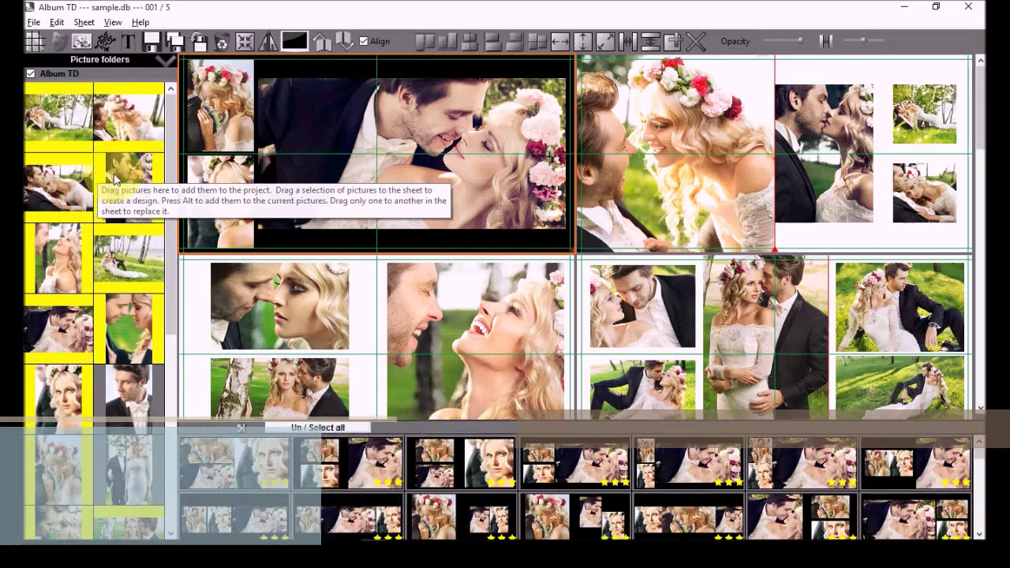
Browse the mask and texture libraries, then make sheet 003 current in the multi-sheet view
left_click(58, 44)
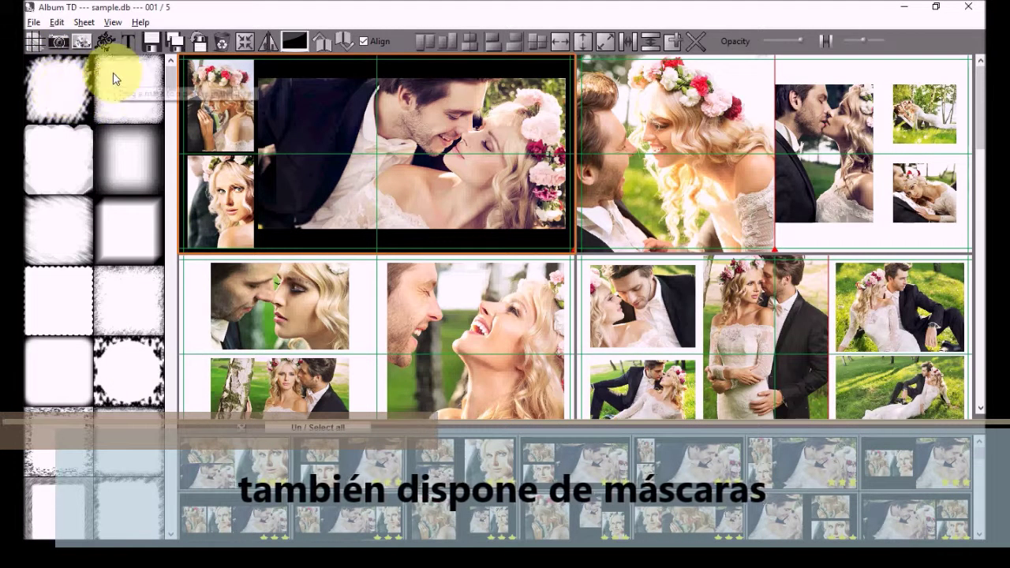
mouse_move(172, 85)
left_mouse_down()
mouse_move(169, 293)
mouse_move(157, 147)
mouse_move(167, 80)
left_mouse_up()
left_click(79, 44)
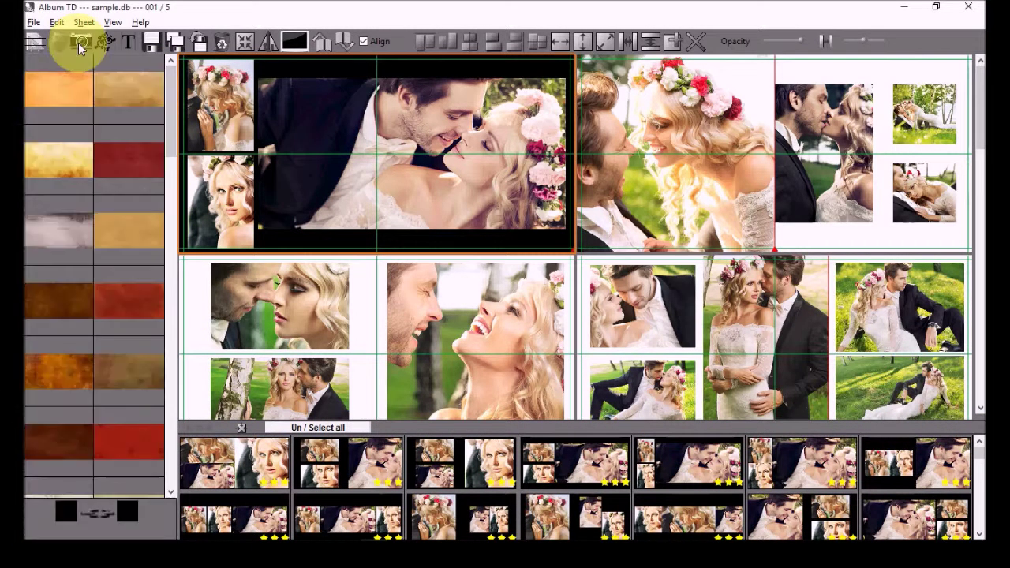
mouse_move(179, 146)
left_mouse_down()
mouse_move(177, 233)
mouse_move(174, 77)
left_mouse_up()
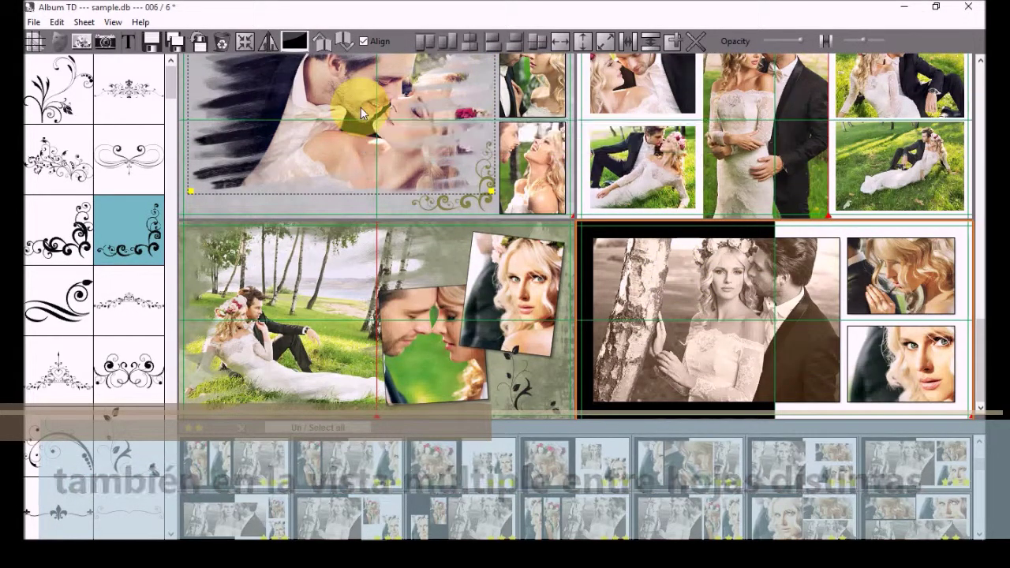
left_click(483, 169)
scroll(483, 169, "down", 2)
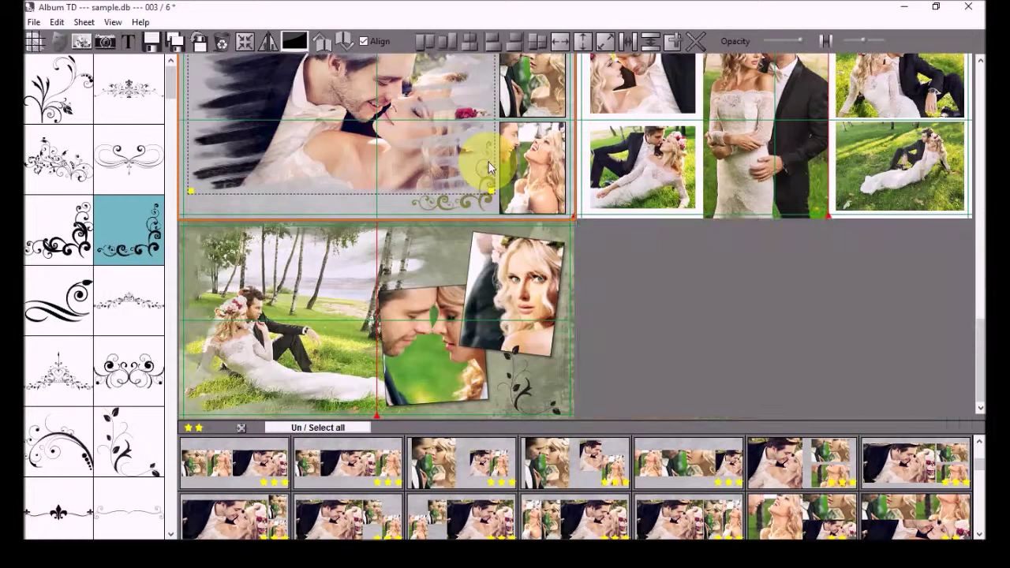